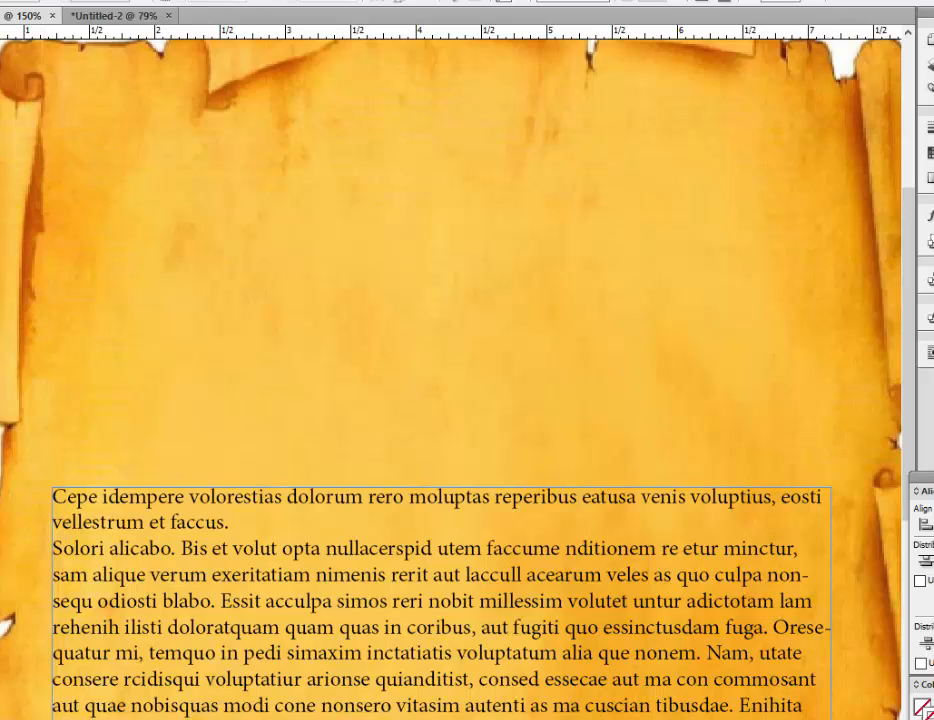
Step: Draw an arched open path about 5.05 in wide and 0.48 in high with the Pen tool, above the body text
click(84, 311)
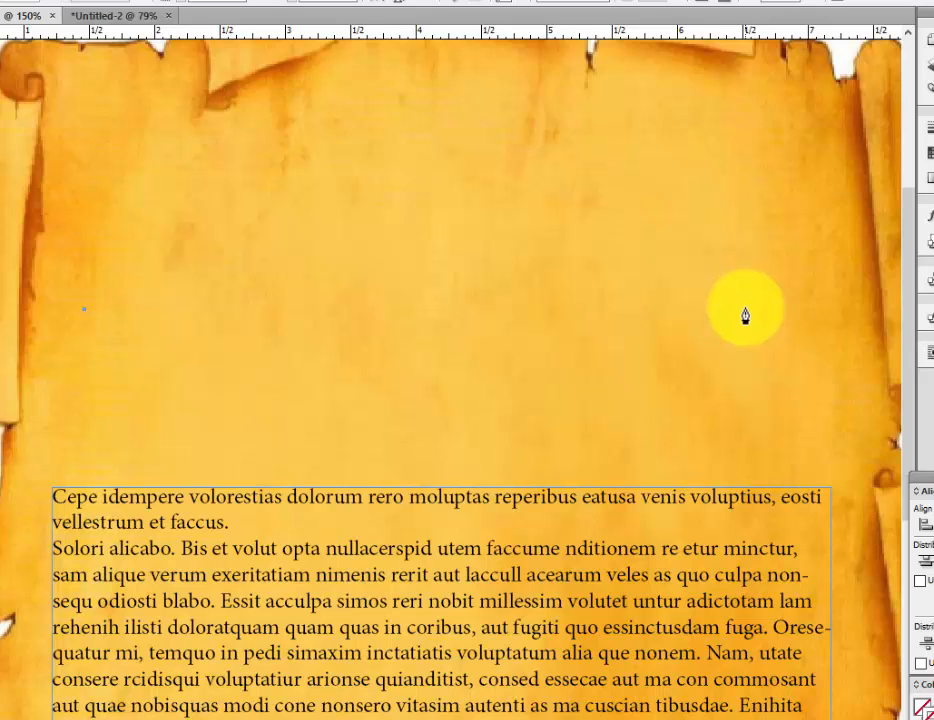
drag(744, 310, 277, 496)
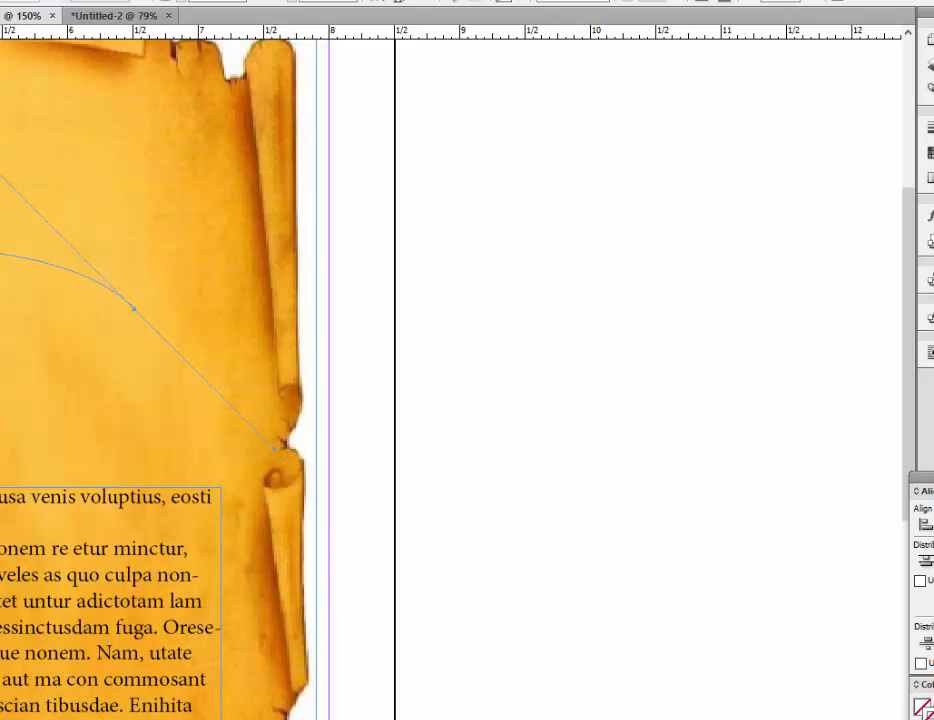
key(v)
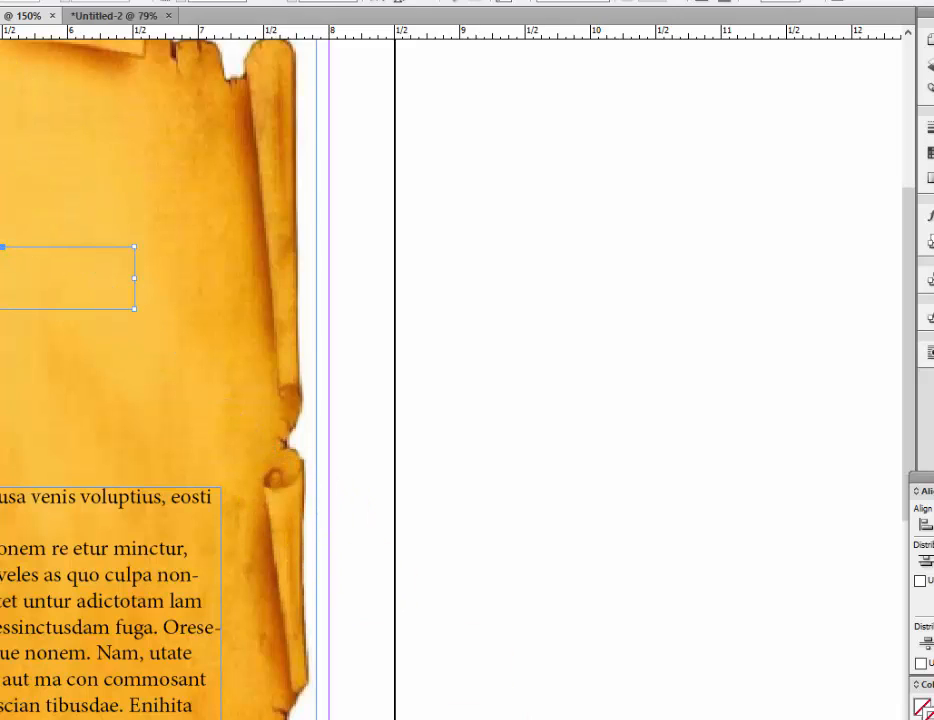
scroll(450, 380, left, 6)
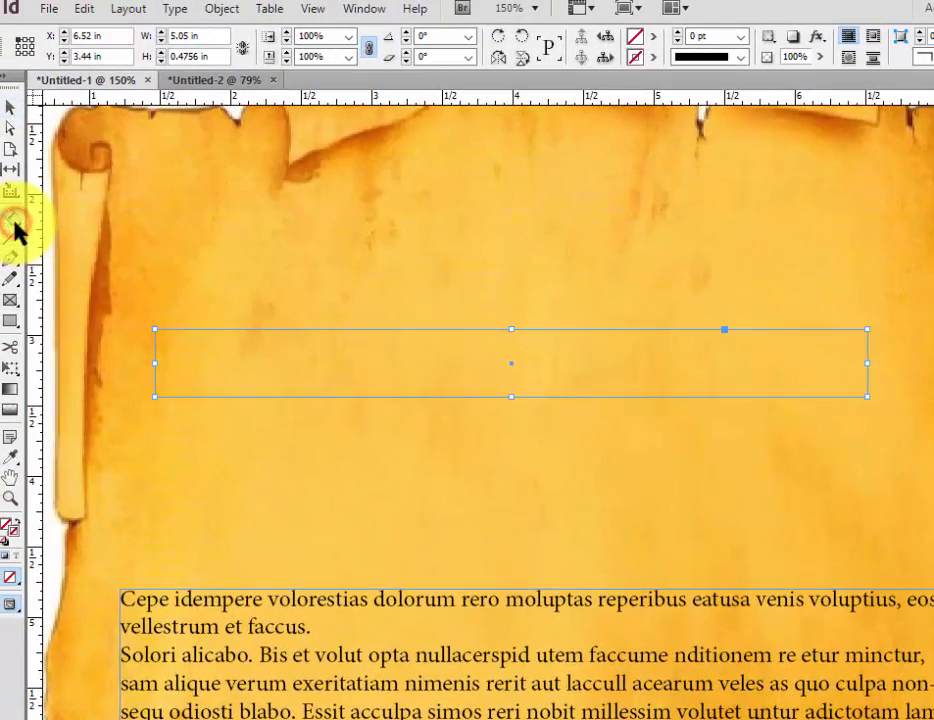
Step: Add 30 pt type along the arched path reading "The Grail Returns to Oz"
click(3, 218)
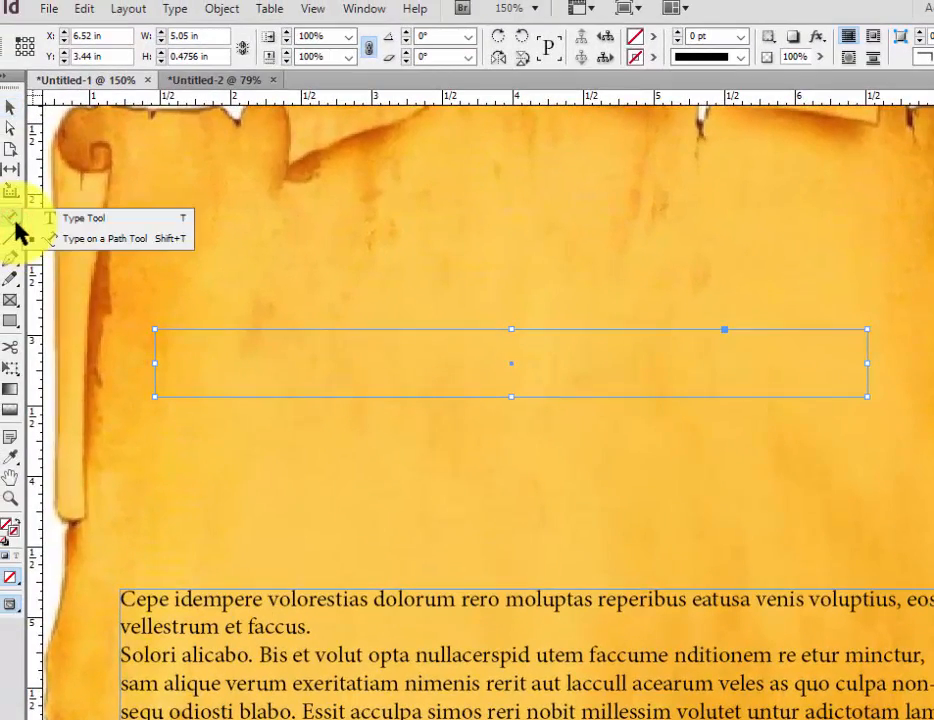
click(55, 238)
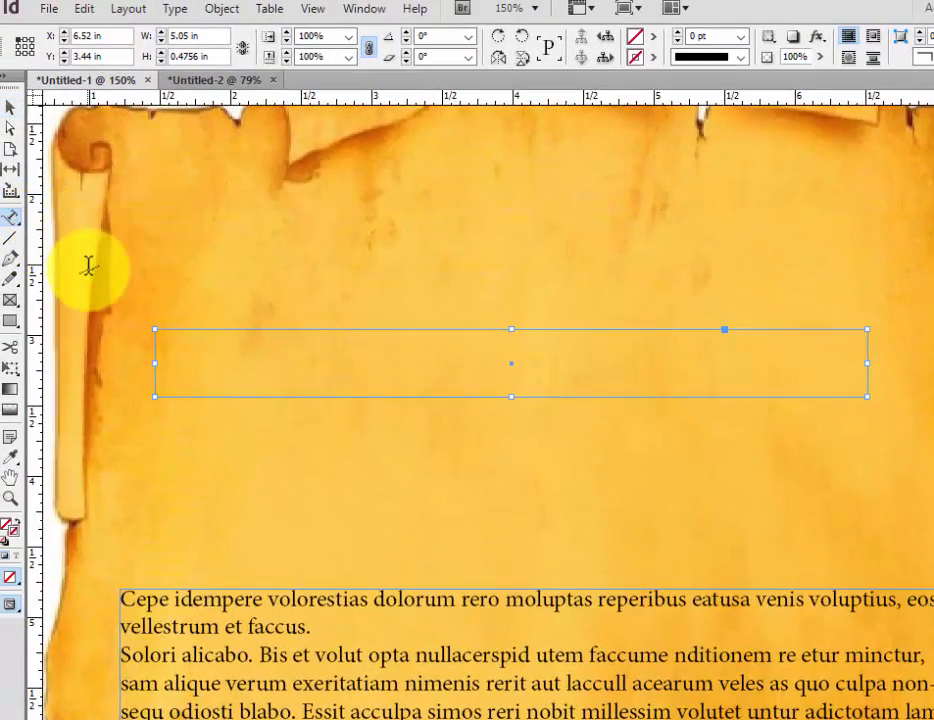
click(163, 389)
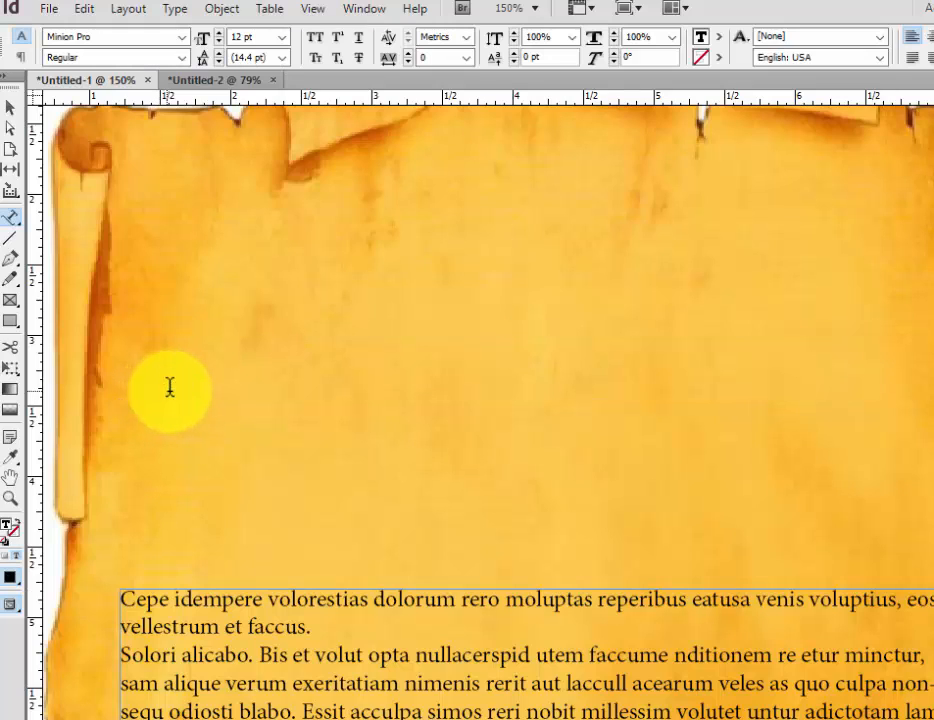
click(252, 36)
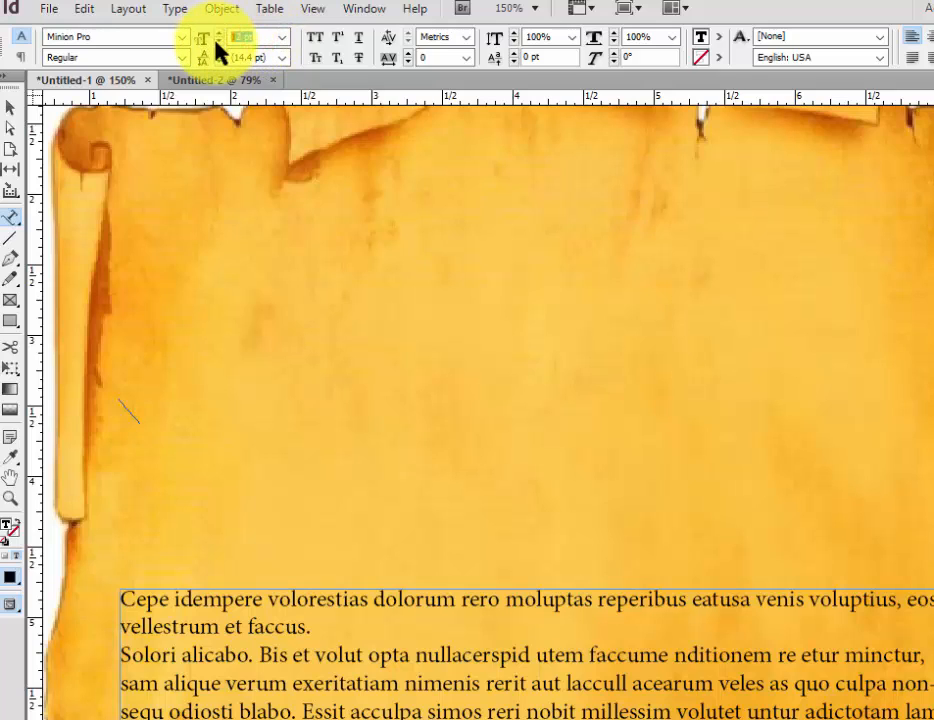
text(30)
key(Return)
text(The G)
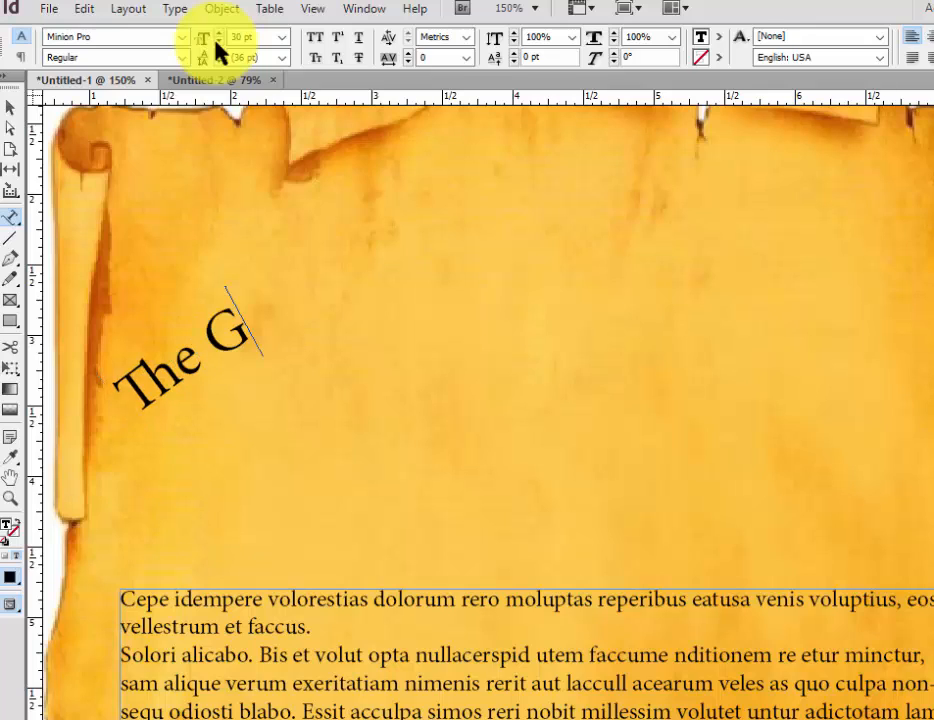
text(rail Returns)
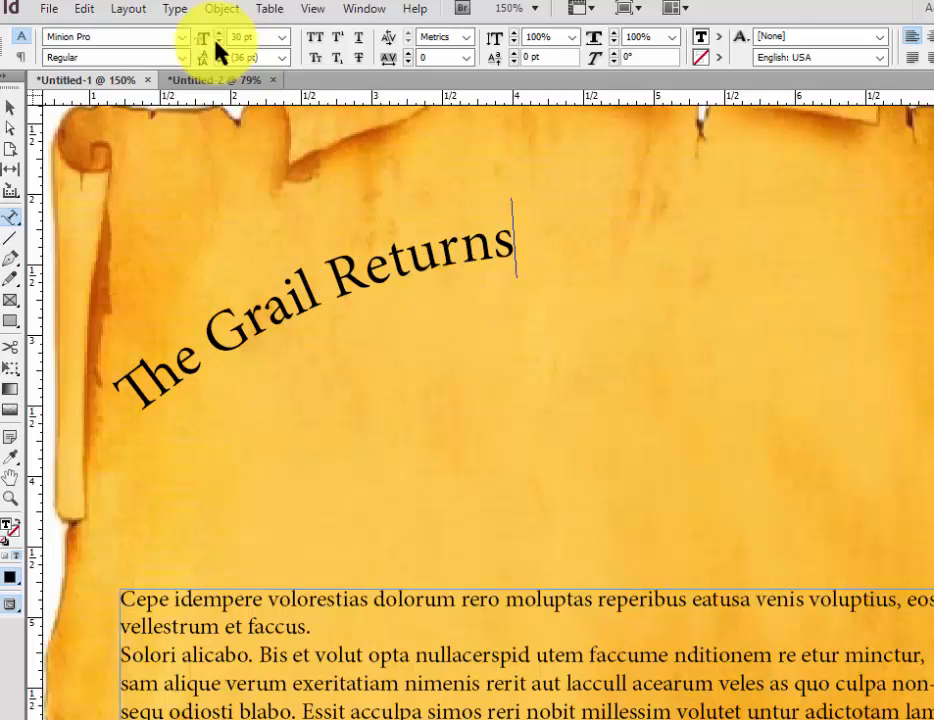
text( to Oz)
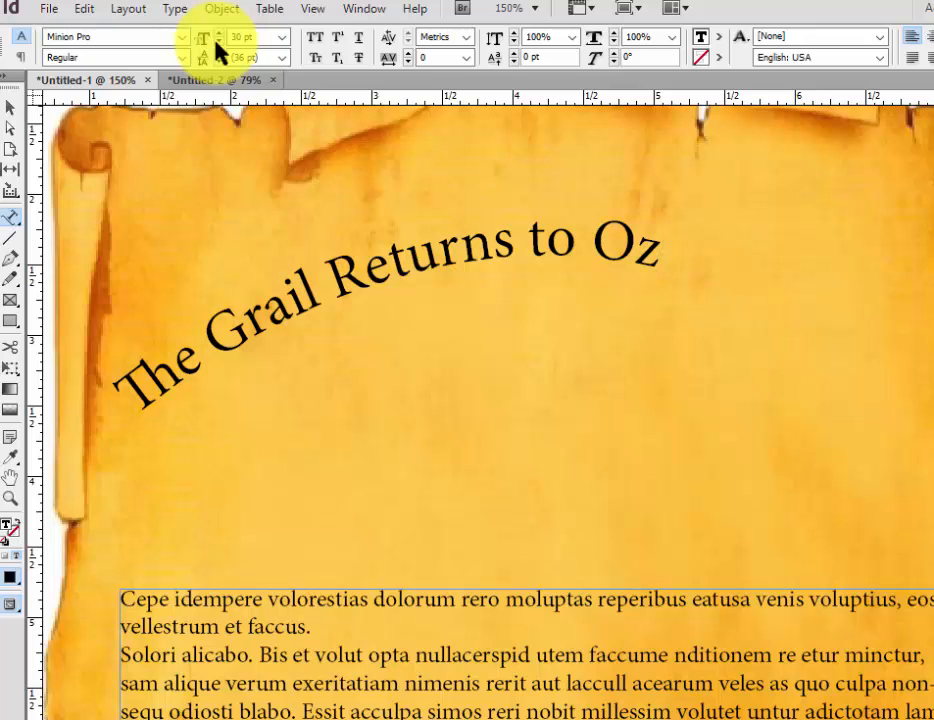
Step: Select the entire curved title and widen its tracking to 220
key(shift+Left)
key(shift+Left)
key(shift+Left)
key(shift+Left)
key(shift+Left)
key(shift+Left)
key(shift+Left)
key(shift+Left)
key(shift+Left)
key(shift+Left)
key(shift+Left)
key(shift+Left)
key(shift+Left)
key(shift+Left)
key(shift+Left)
key(shift+Left)
key(shift+Left)
key(shift+Left)
key(shift+Left)
key(shift+Left)
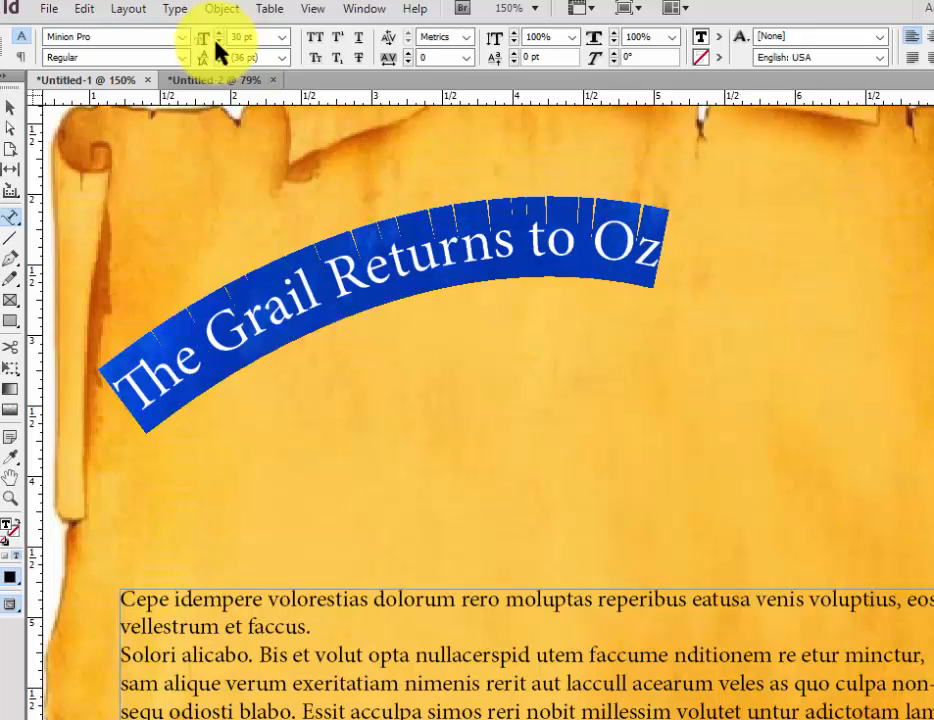
key(alt+Right)
key(alt+Right)
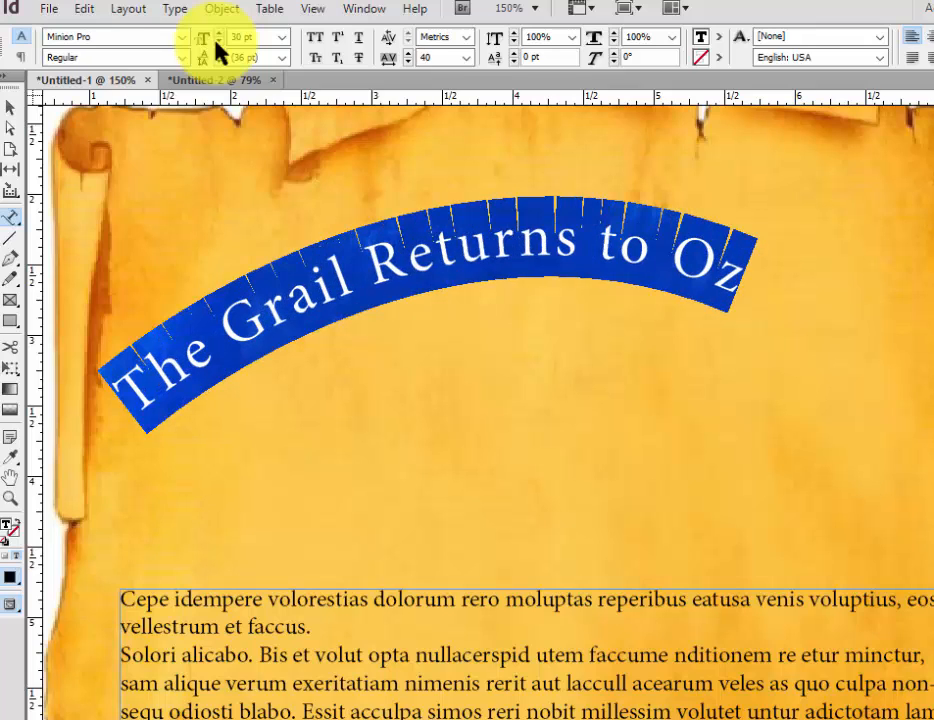
key(alt+Right)
key(alt+Right)
key(alt+Right)
key(alt+Right)
key(alt+Right)
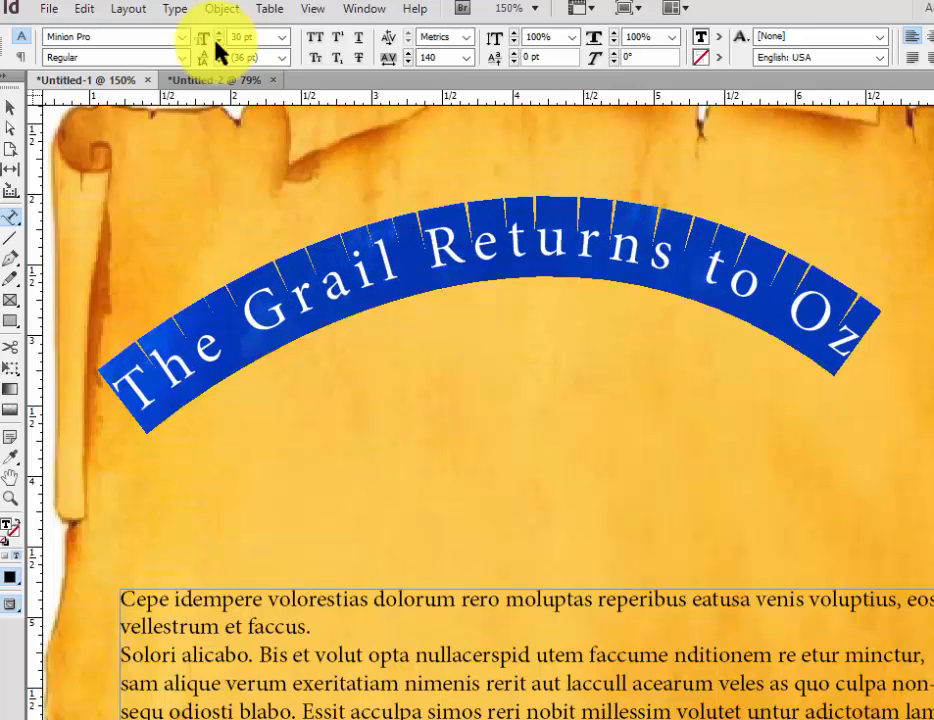
key(alt+Right)
key(alt+Right)
key(alt+Right)
key(alt+Right)
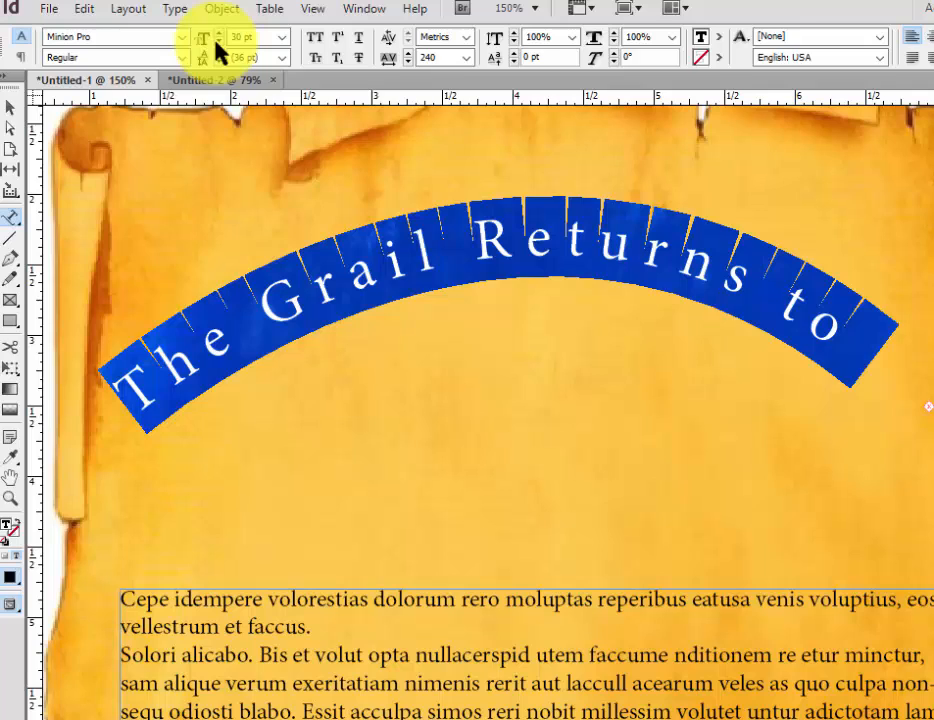
key(alt+Left)
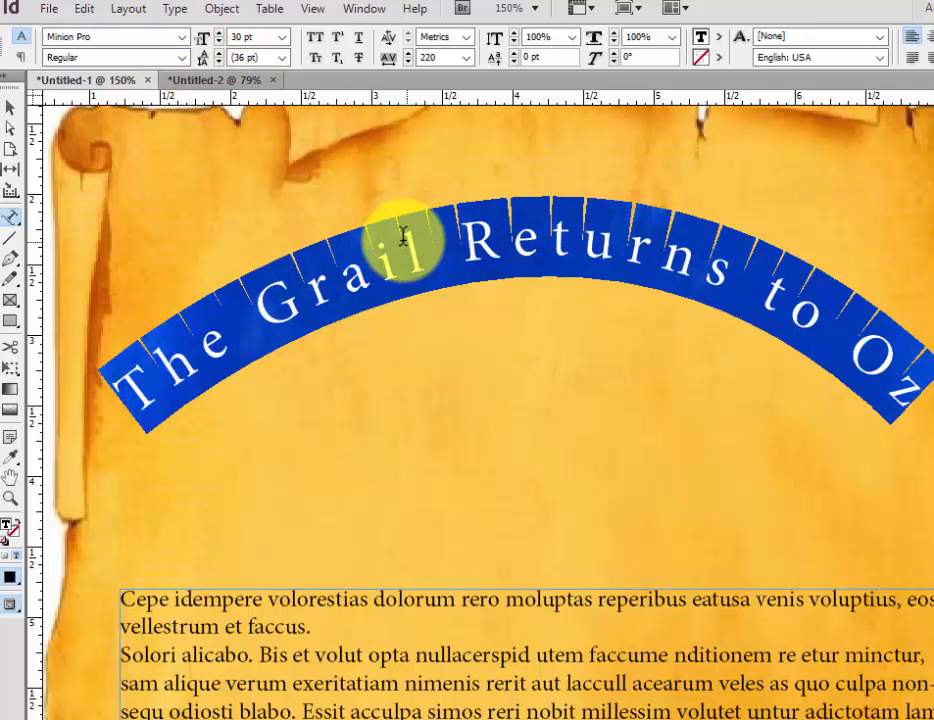
Step: Select the whole curved title and change its font to AR DELANEY
click(490, 240)
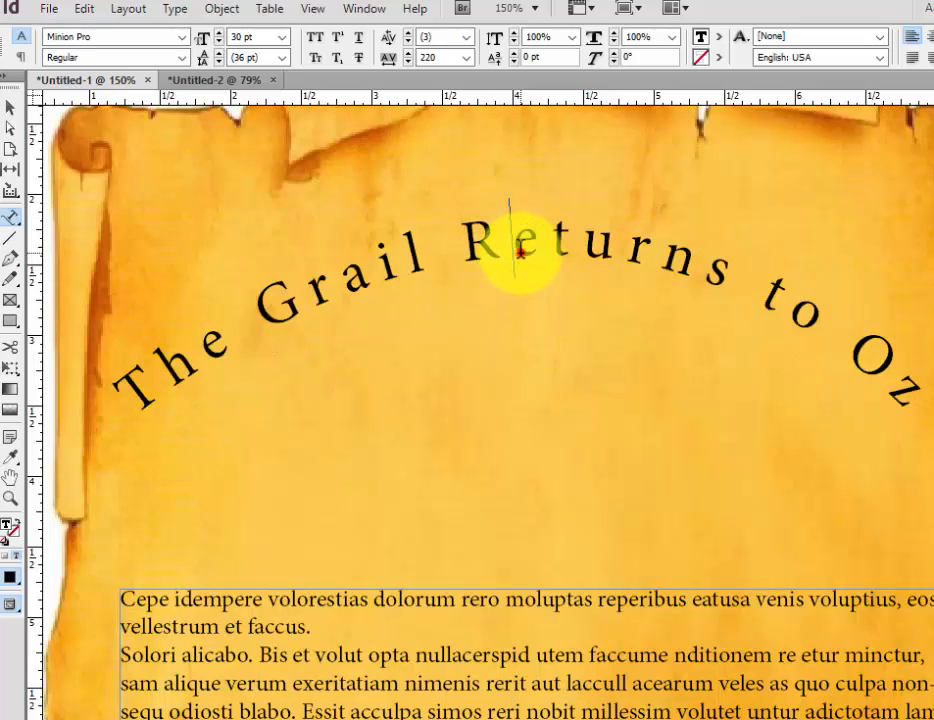
triple_click(519, 250)
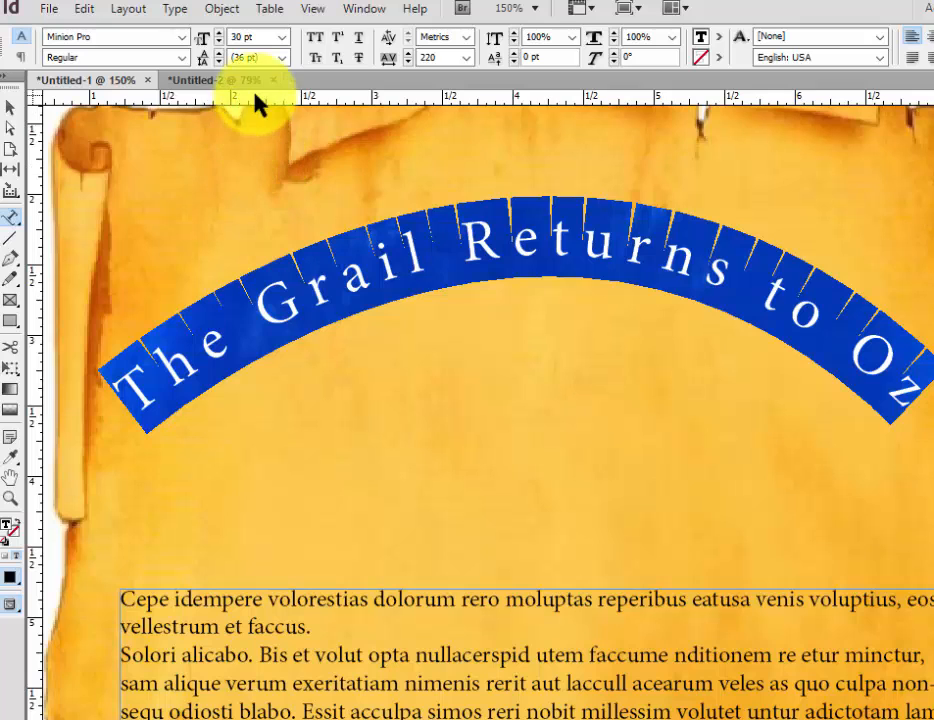
click(181, 37)
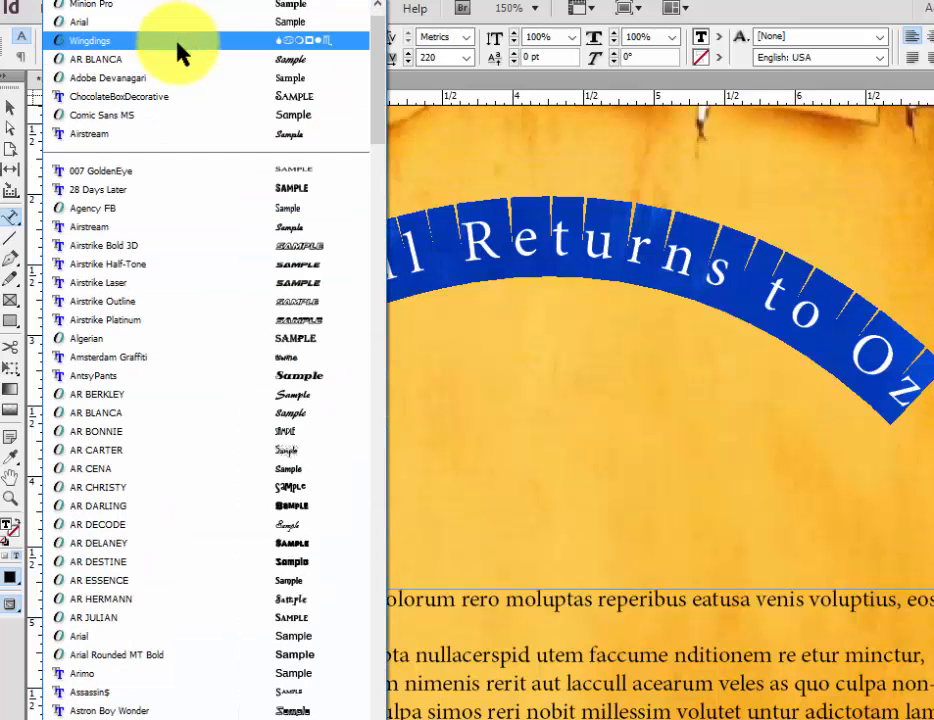
click(253, 549)
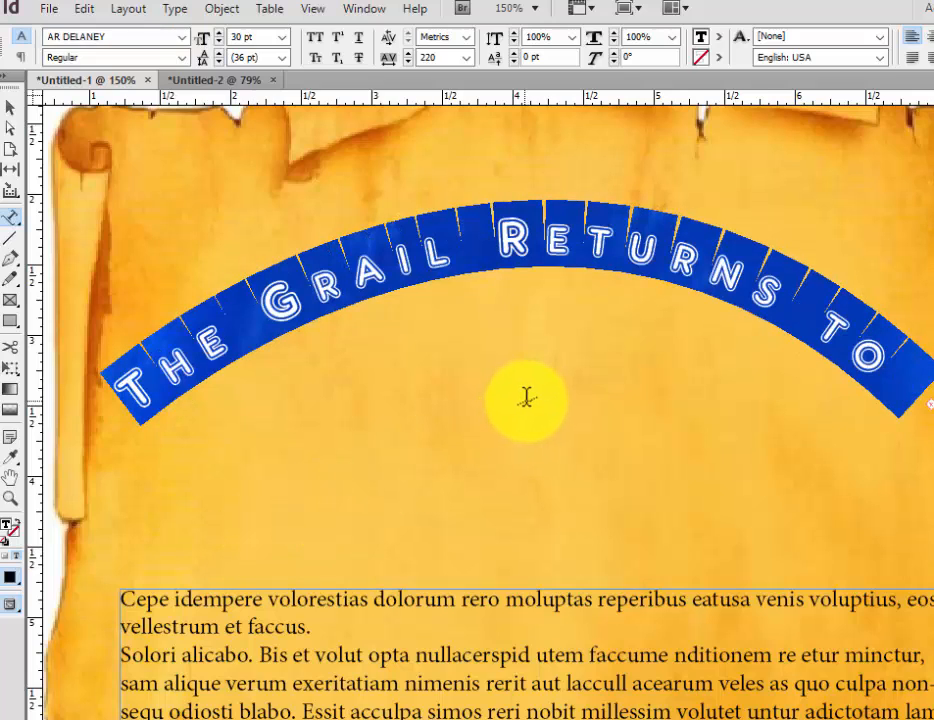
Step: Reduce the title's tracking to 140 and deselect the title
key(alt+Left)
key(alt+Left)
key(alt+Left)
key(alt+Left)
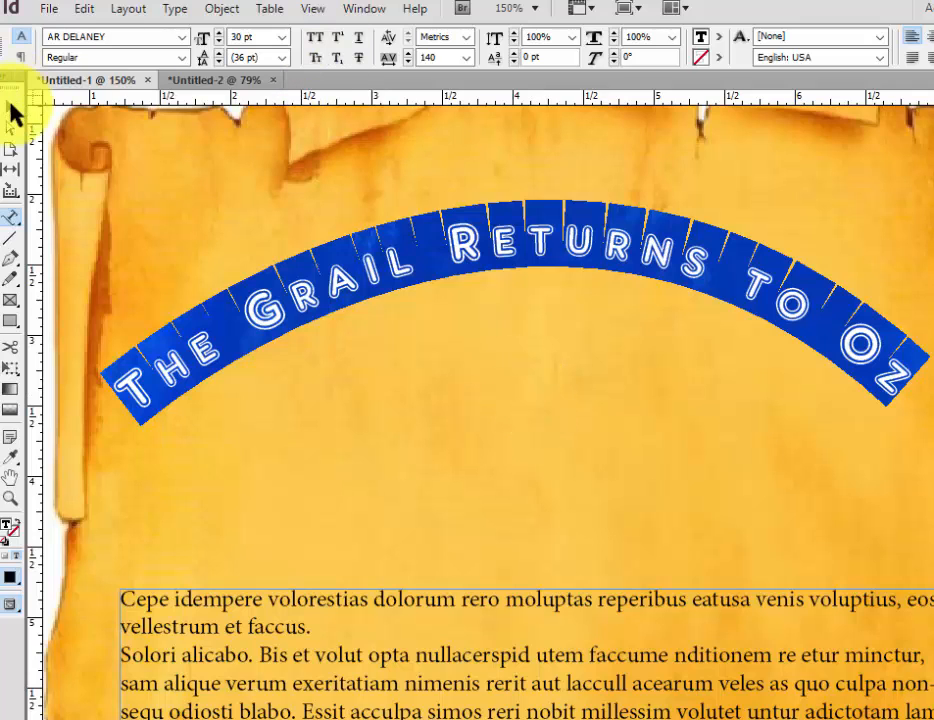
click(12, 112)
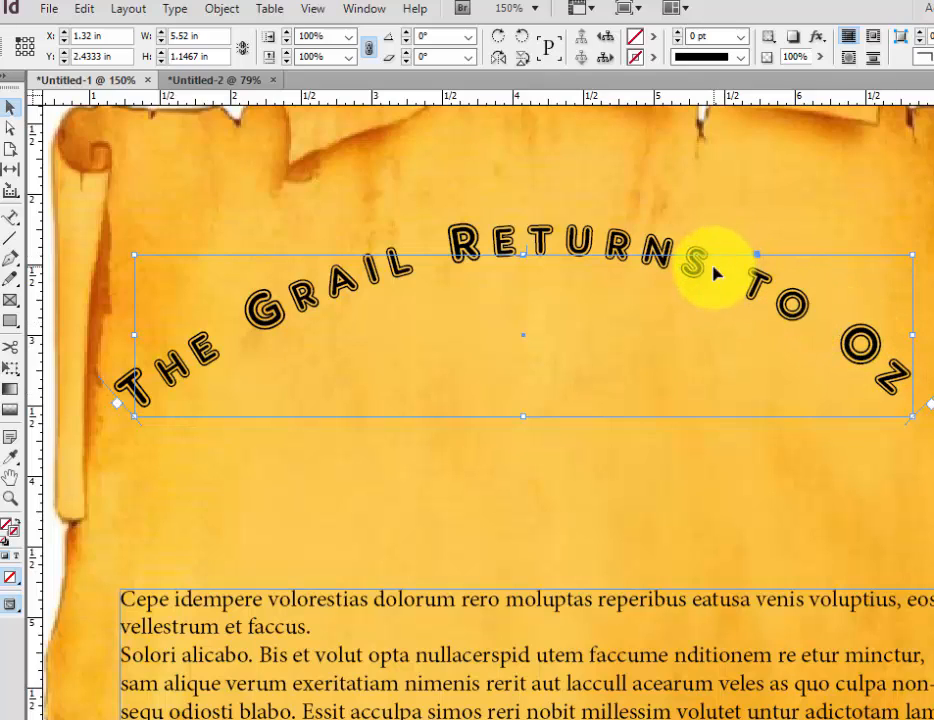
click(650, 523)
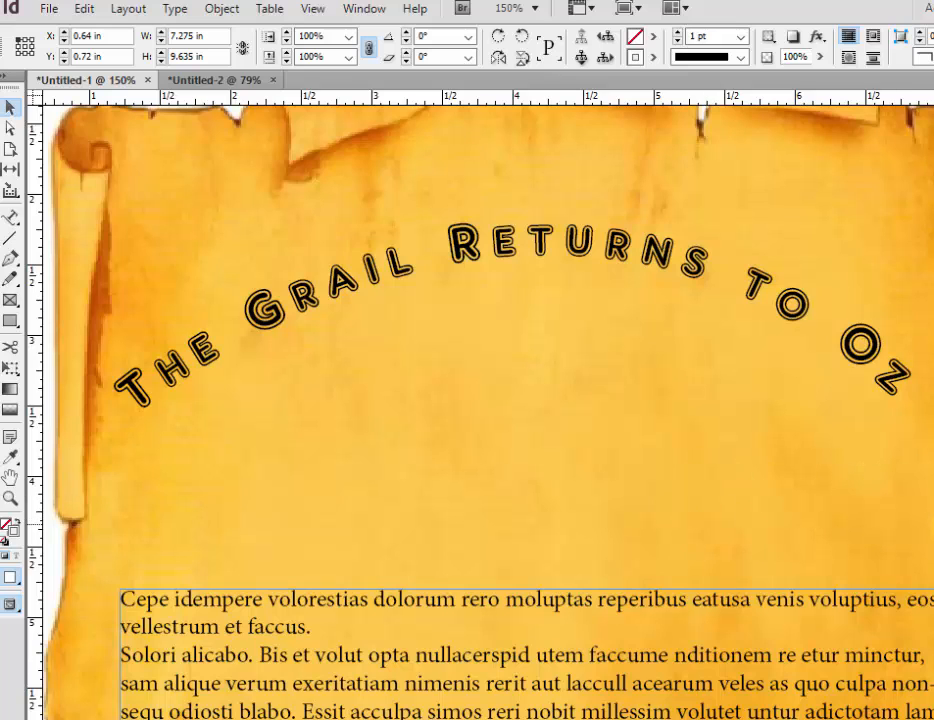
Step: Start placing grail revised.psd from the grail folder, with its import options shown
key(ctrl+d)
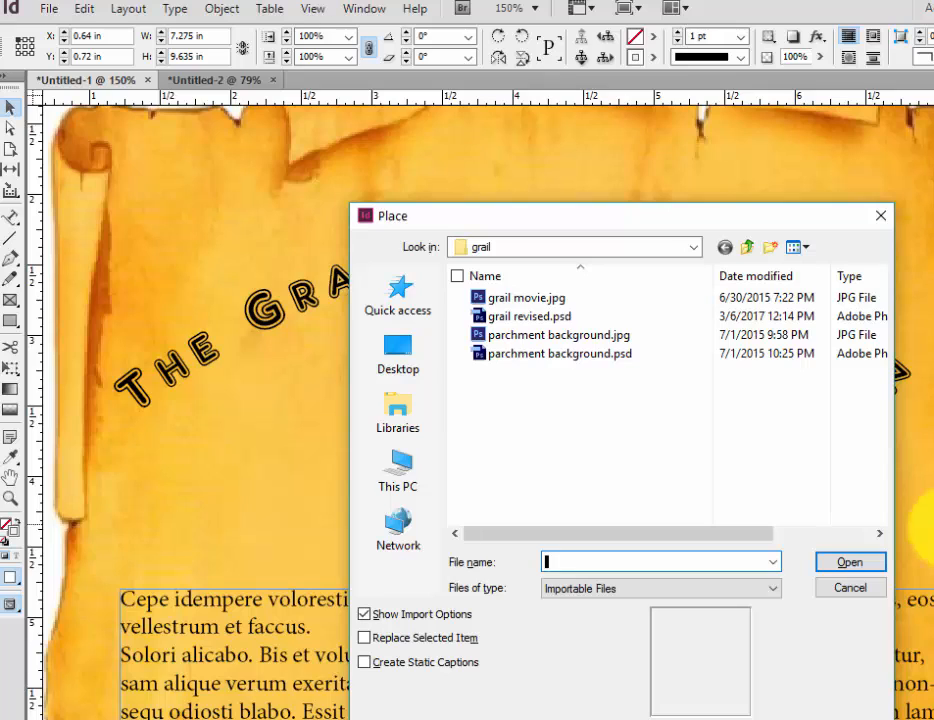
click(527, 317)
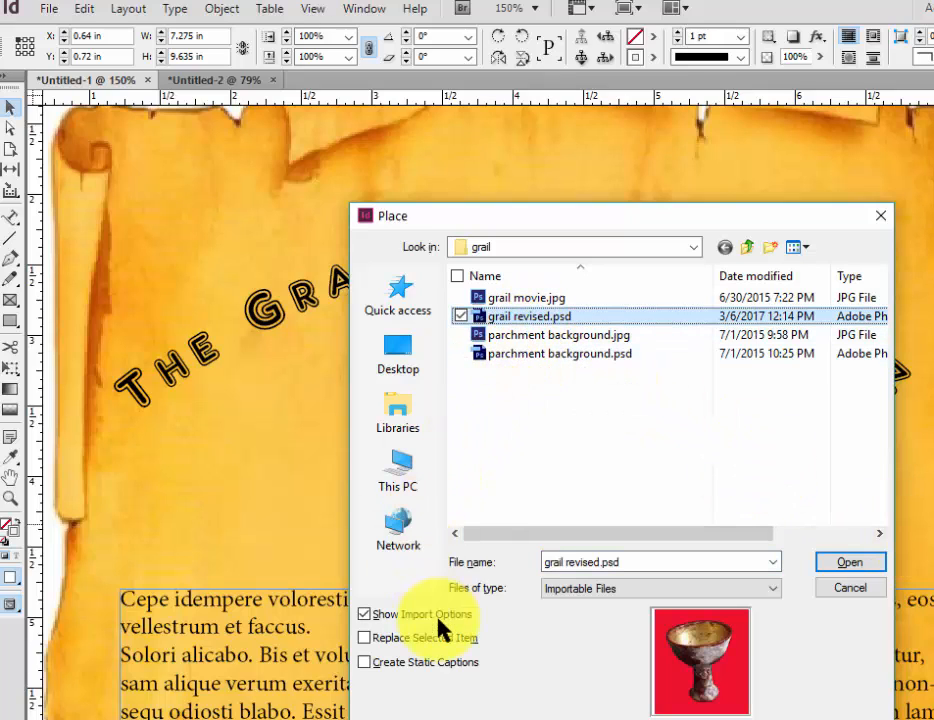
click(366, 612)
click(846, 566)
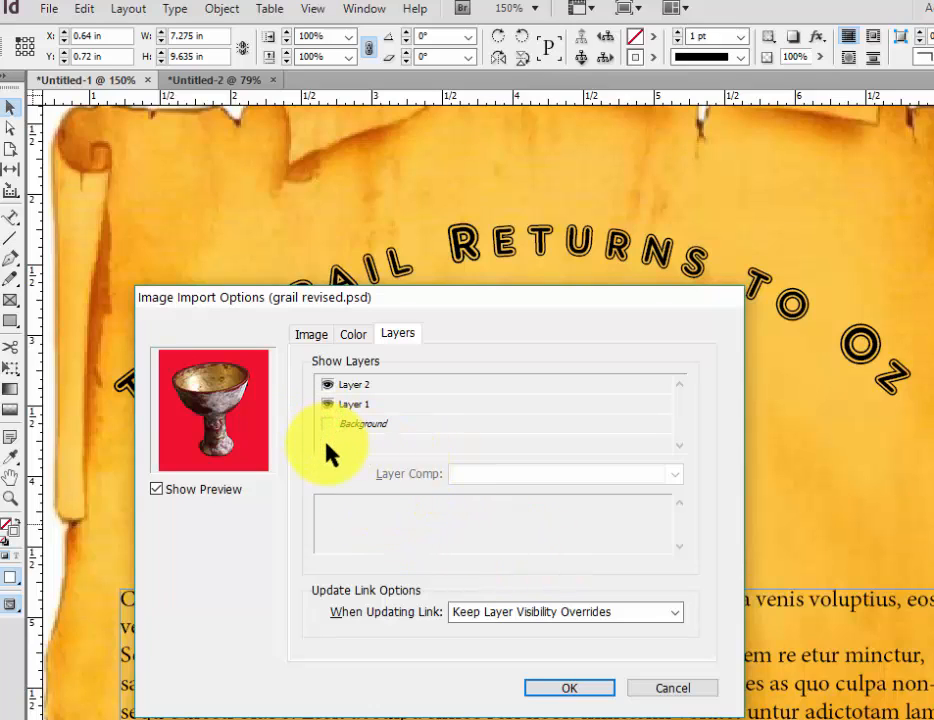
Step: Compare the image's layers in the import preview, then import it with only Layer 2 visible
click(326, 405)
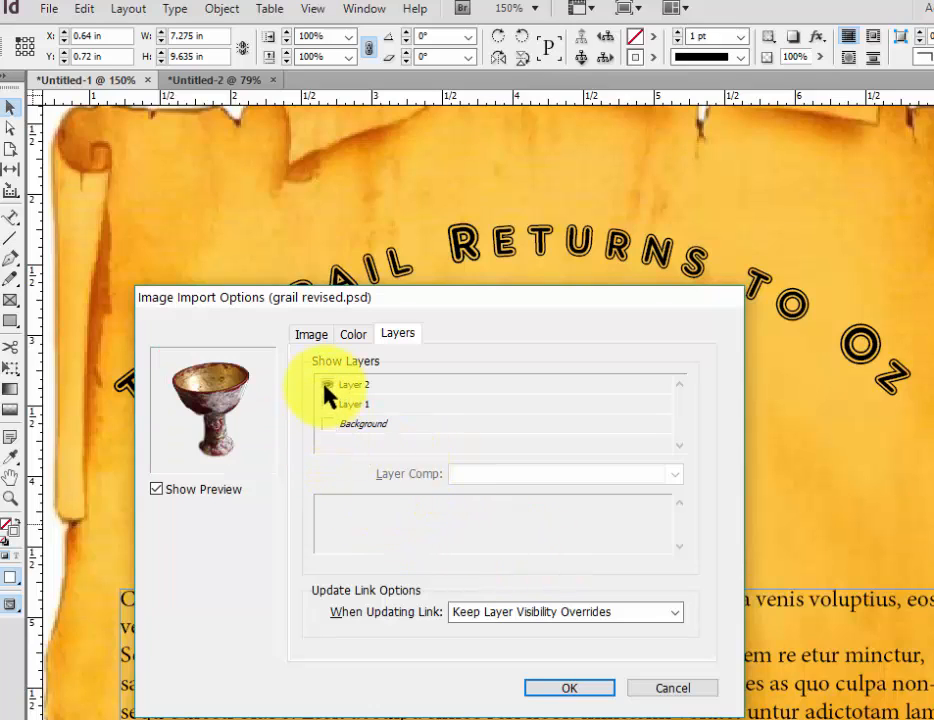
click(327, 384)
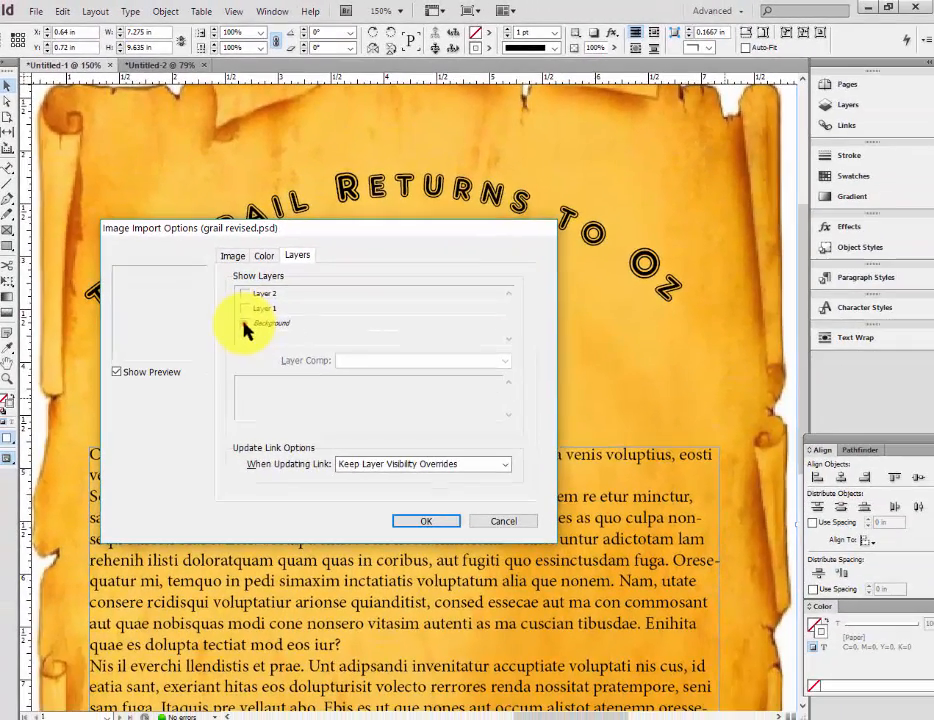
click(327, 424)
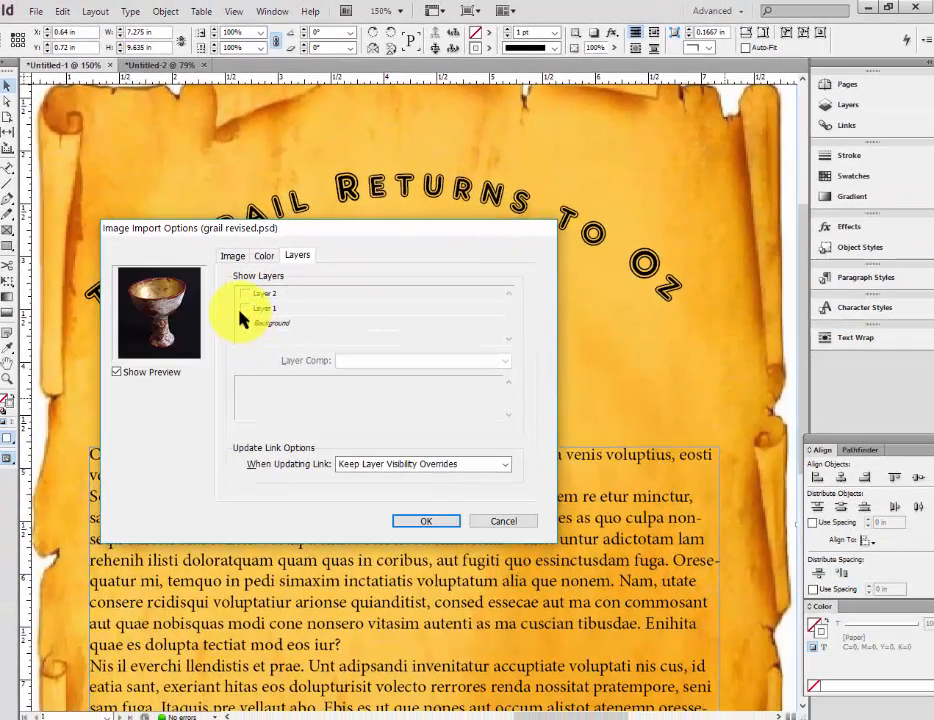
click(244, 324)
click(245, 293)
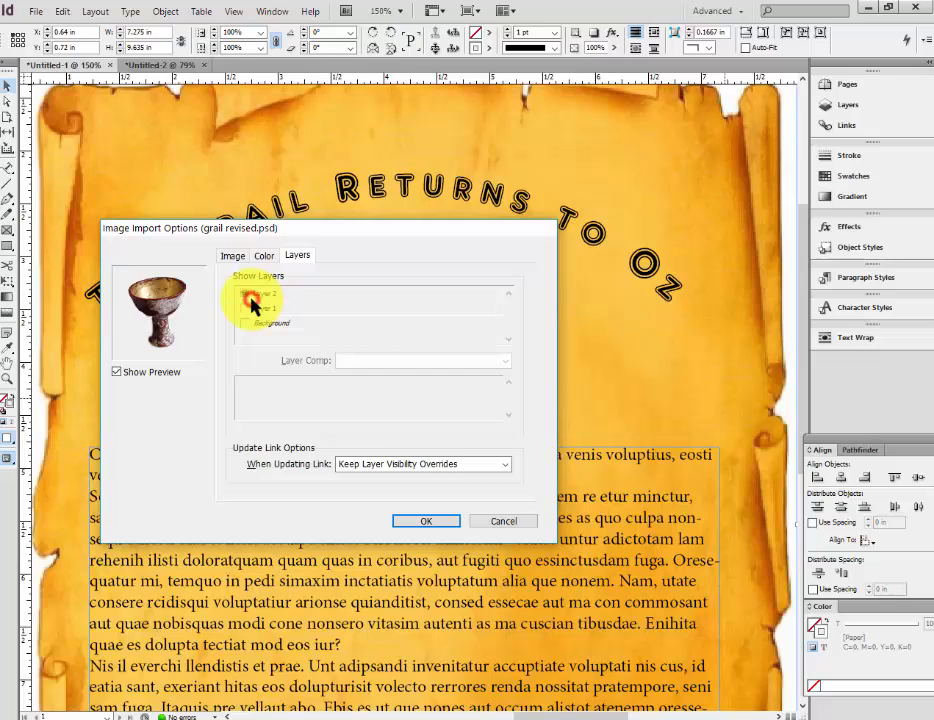
click(430, 524)
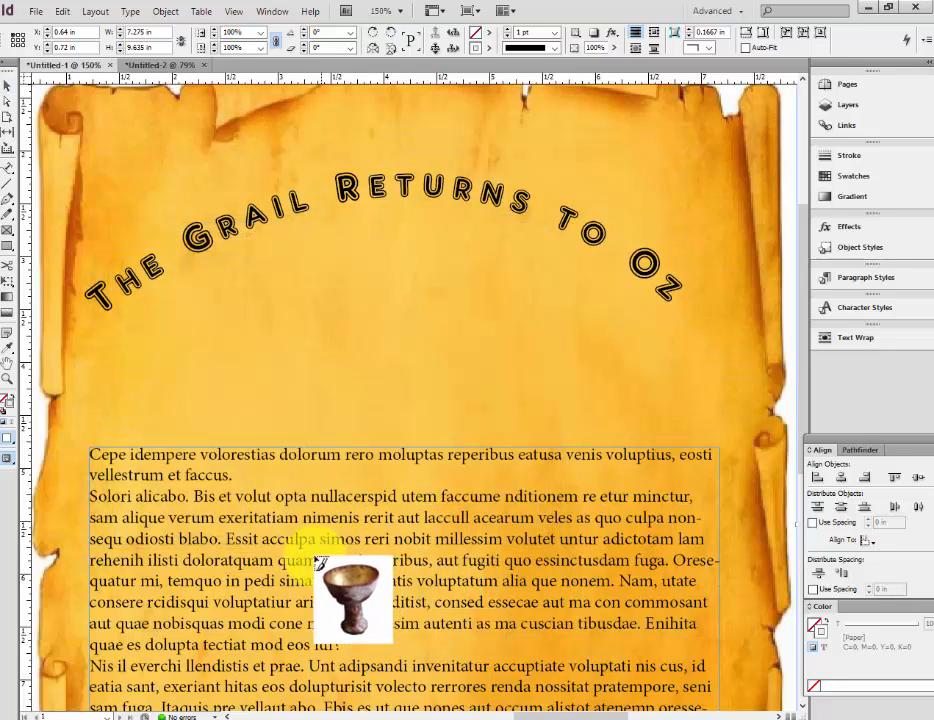
Step: Place the goblet image over the middle of the body text, scaled to about 15%
scroll(325, 560, down, 3)
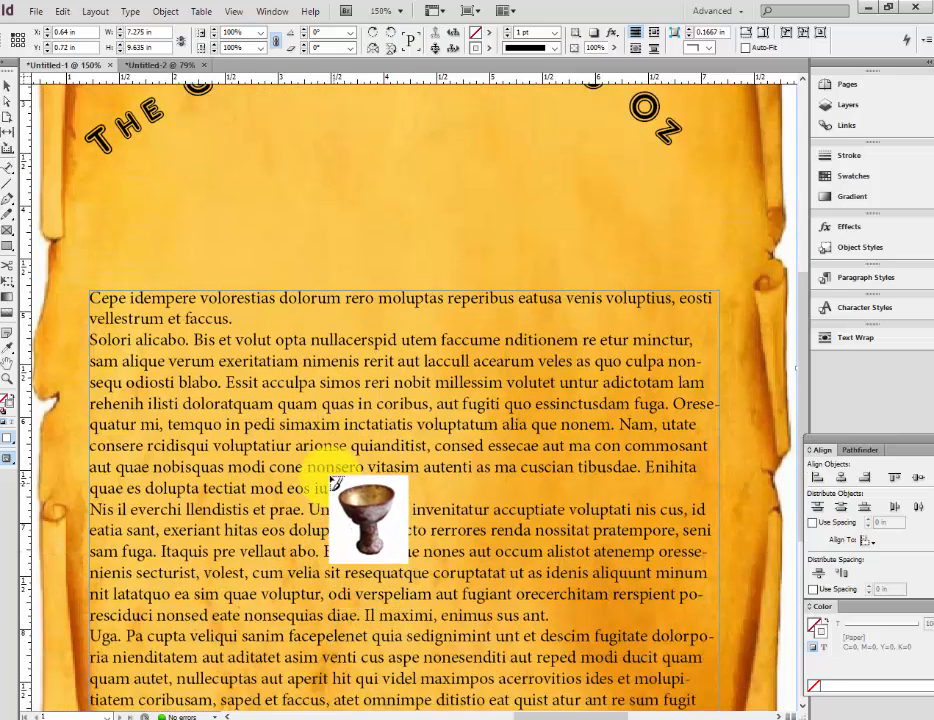
mouse_move(305, 403)
mouse_down()
mouse_move(348, 470)
mouse_move(349, 586)
mouse_move(375, 600)
mouse_move(405, 685)
mouse_move(397, 660)
mouse_up()
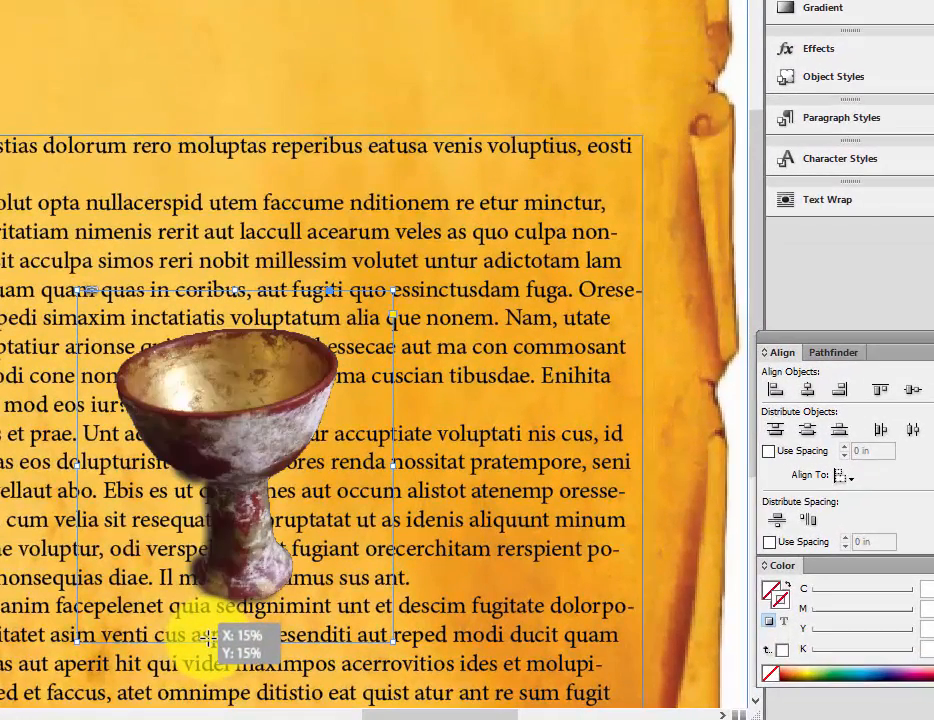
drag(205, 637, 205, 637)
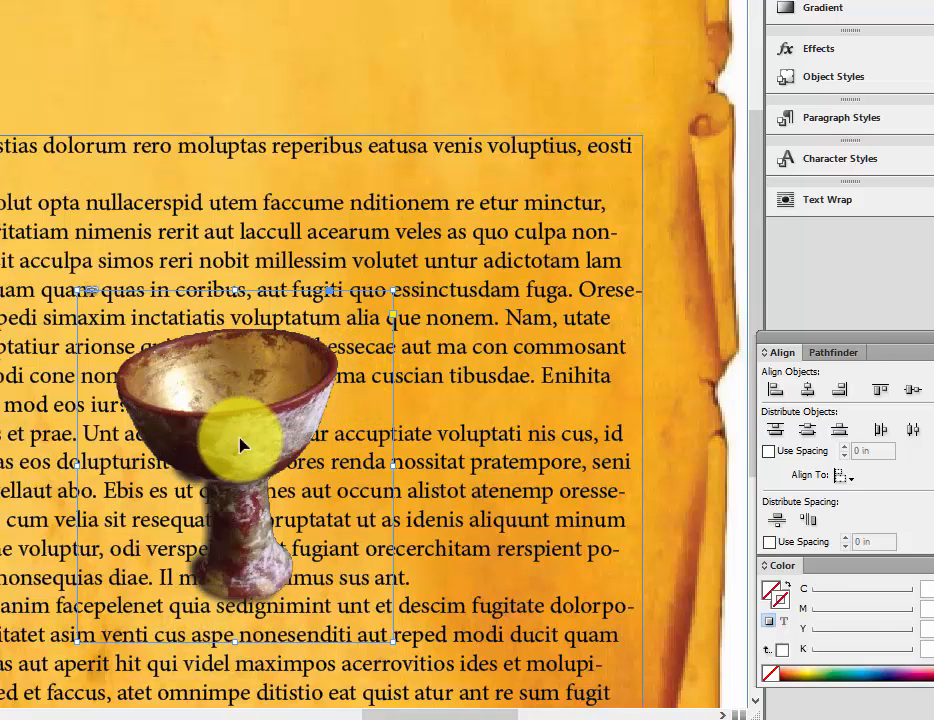
Step: Wrap the body text around the goblet's object shape, with the contour type set to Detect Edges
click(826, 199)
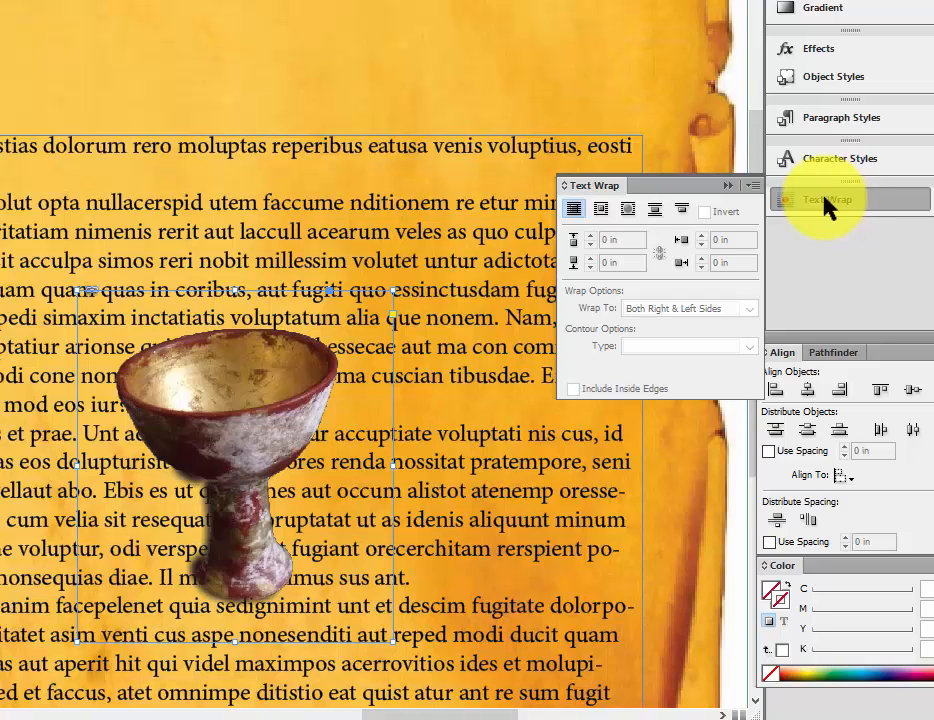
click(627, 212)
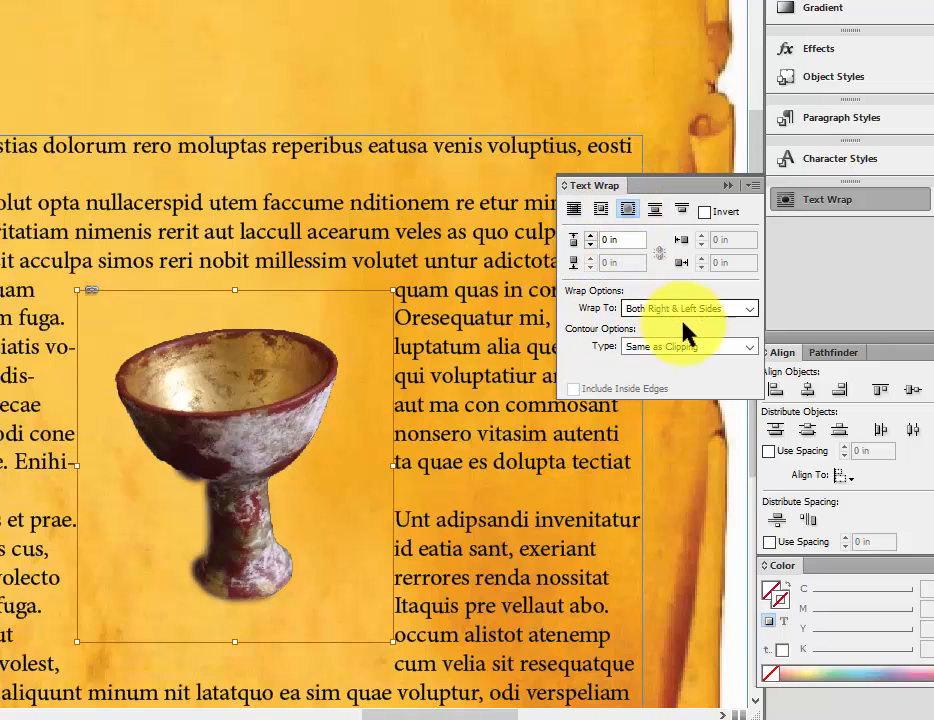
click(698, 347)
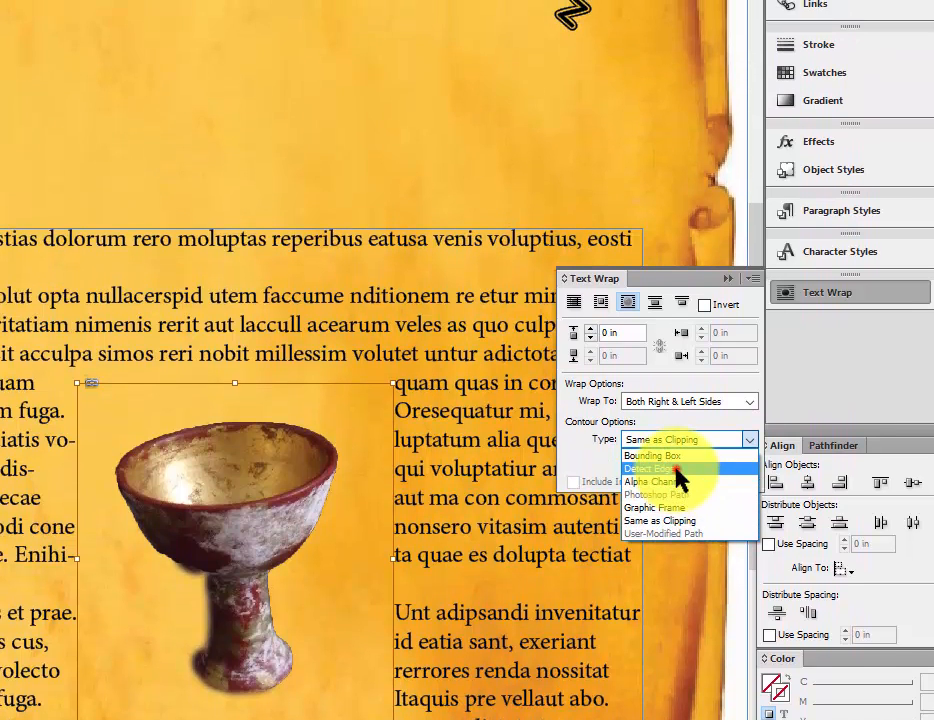
click(678, 469)
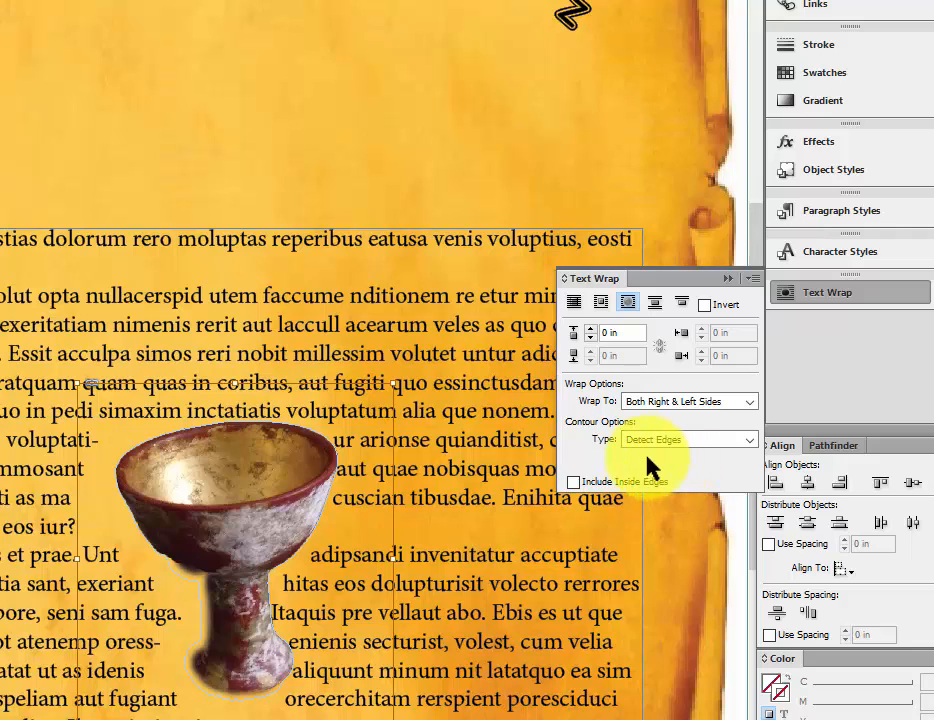
Step: Try wrapping the text to the Largest Area around the goblet, and return the wrap to Both Right & Left Sides
click(672, 400)
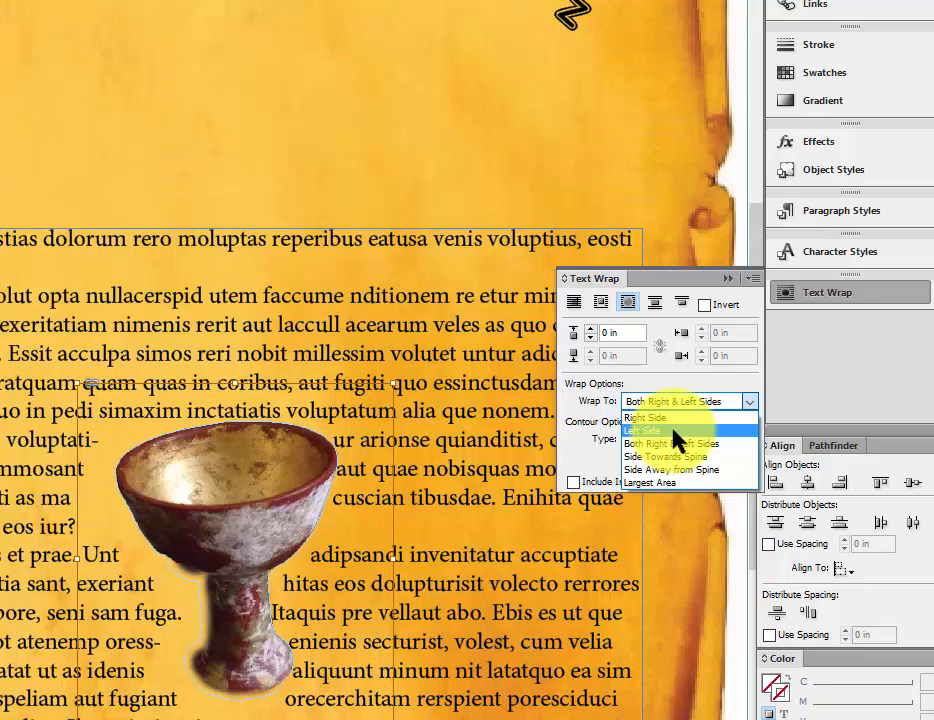
click(673, 444)
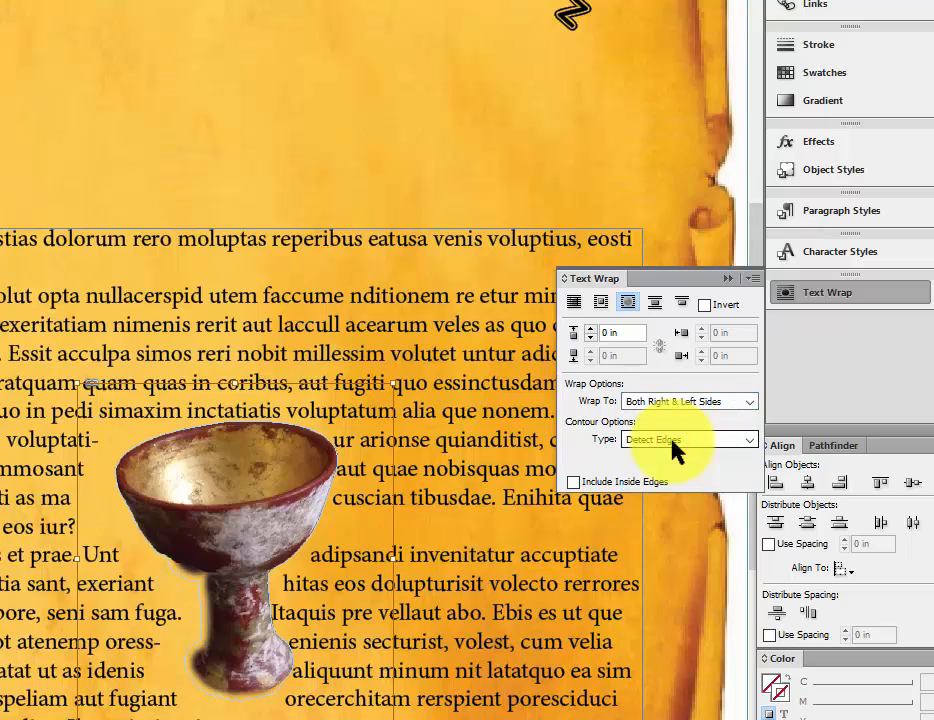
click(670, 402)
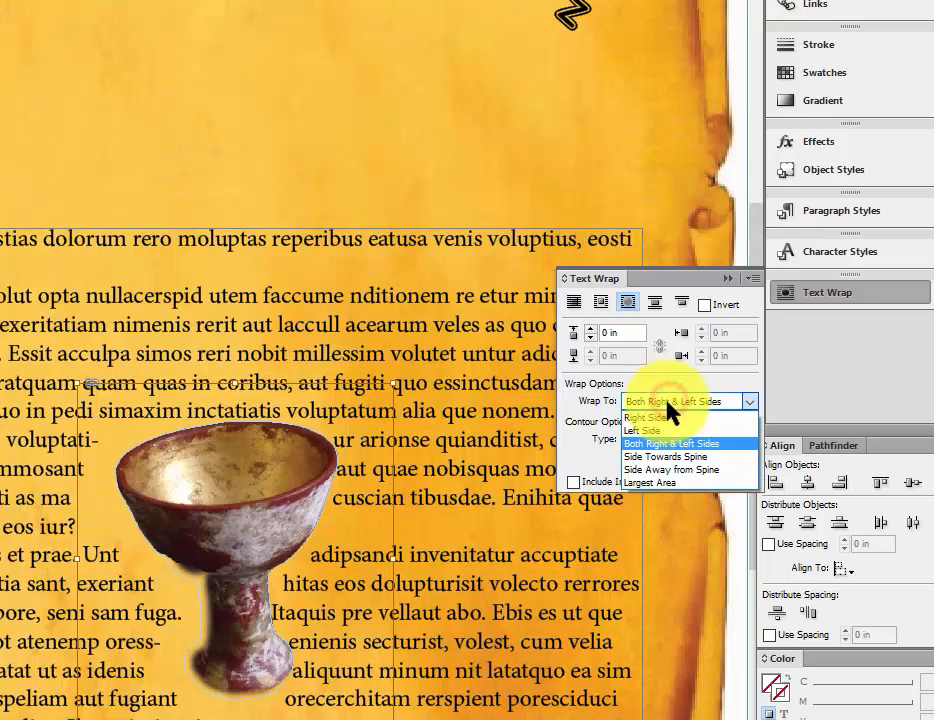
click(665, 484)
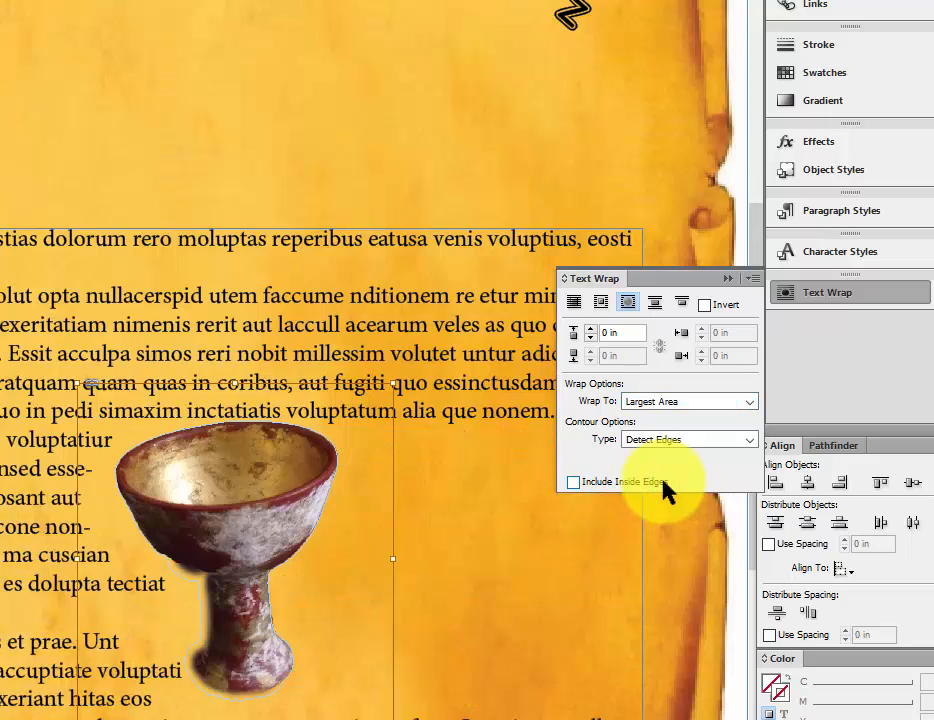
click(663, 402)
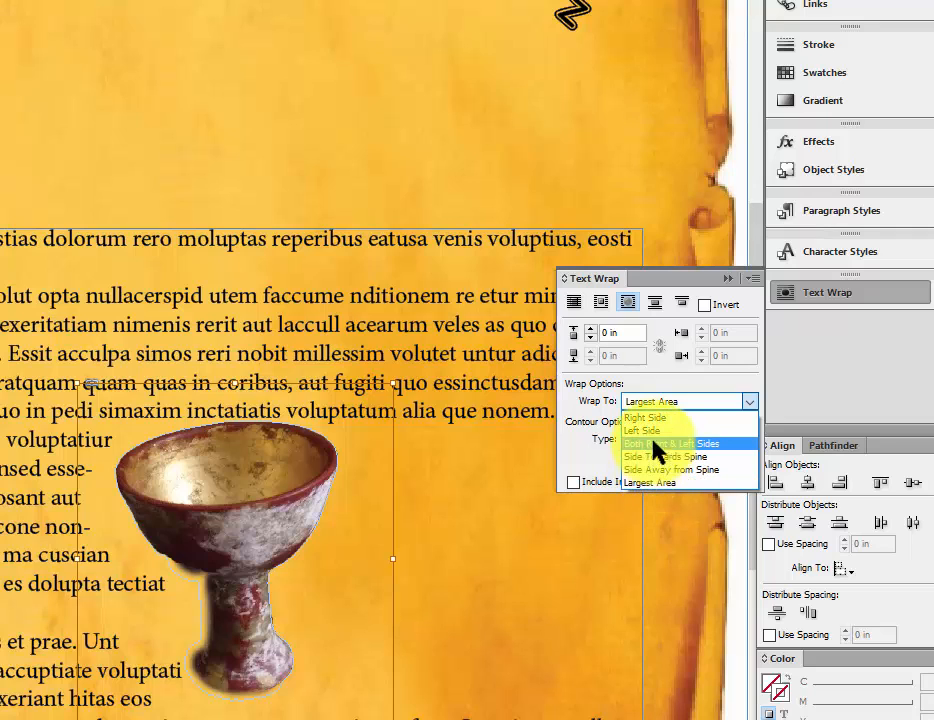
click(655, 444)
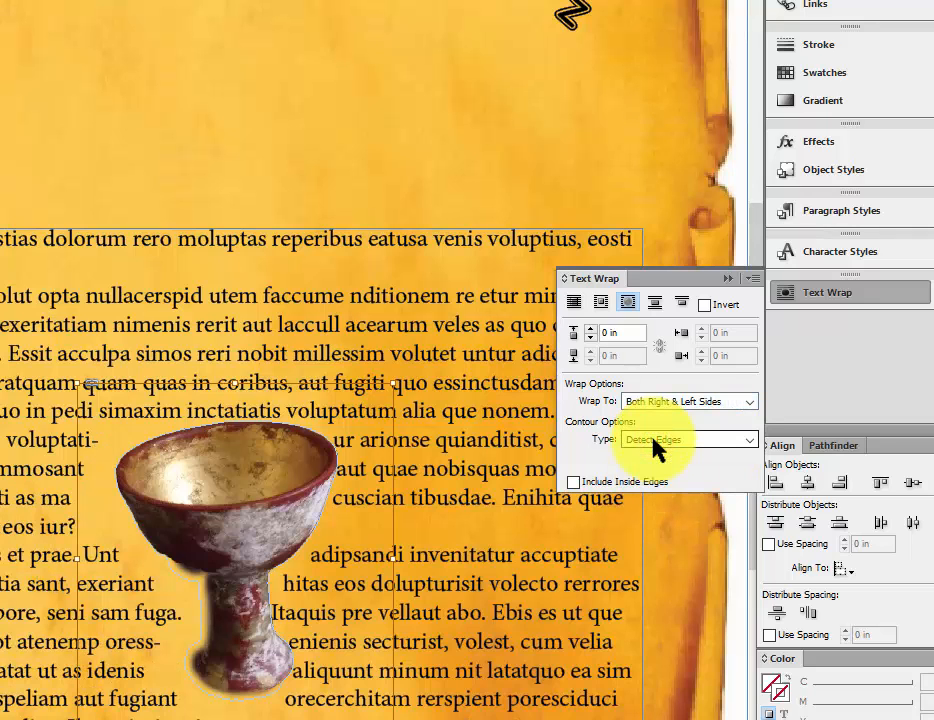
Step: Set the goblet's text wrap offset to 0.125 in and put the wrap settings away
click(590, 329)
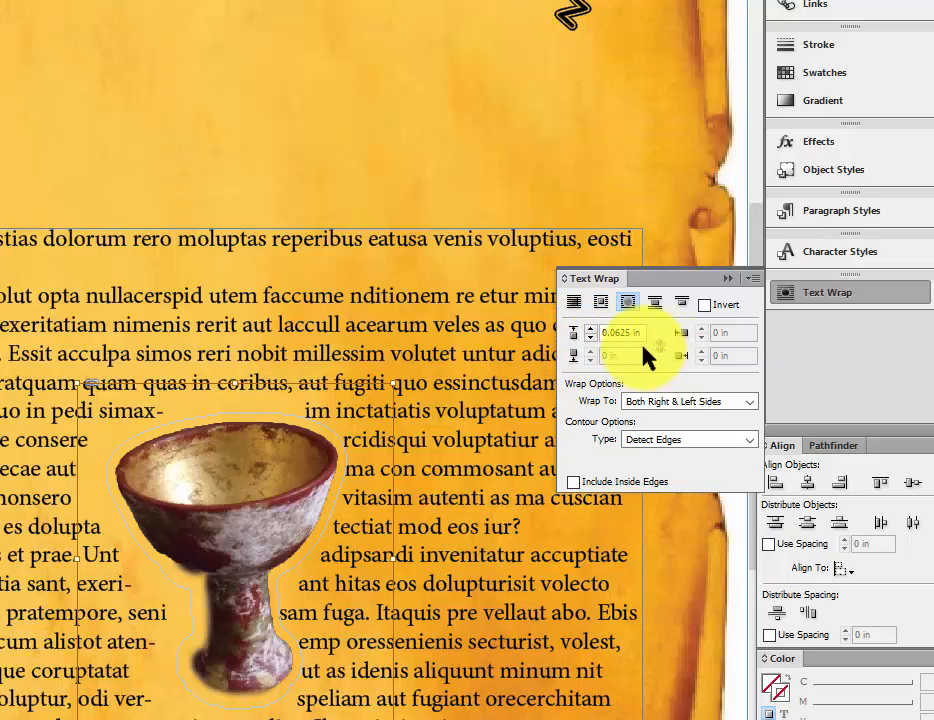
click(588, 328)
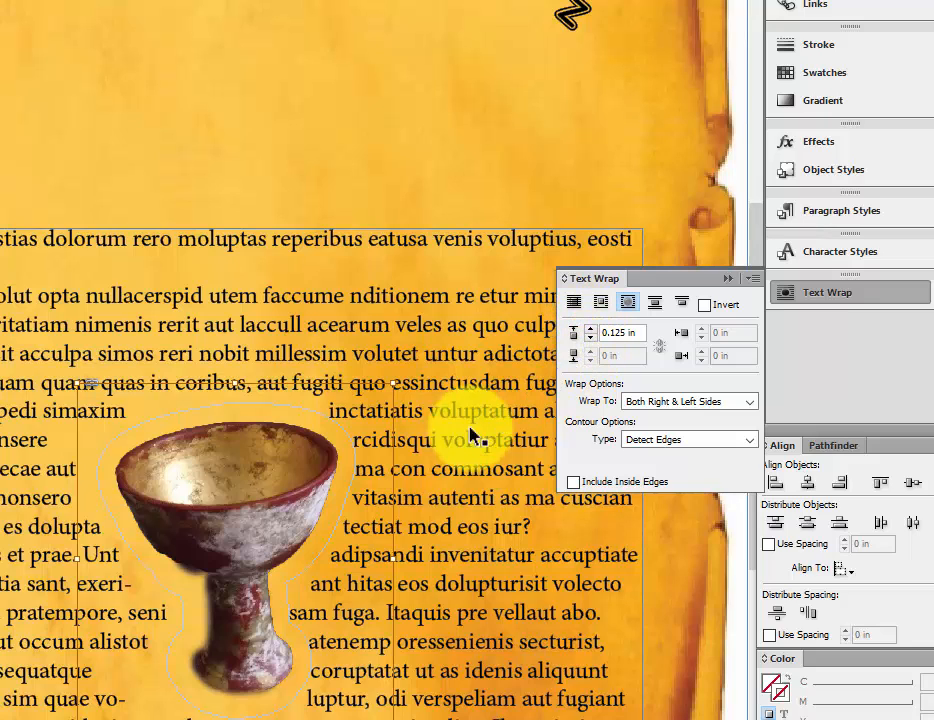
click(731, 287)
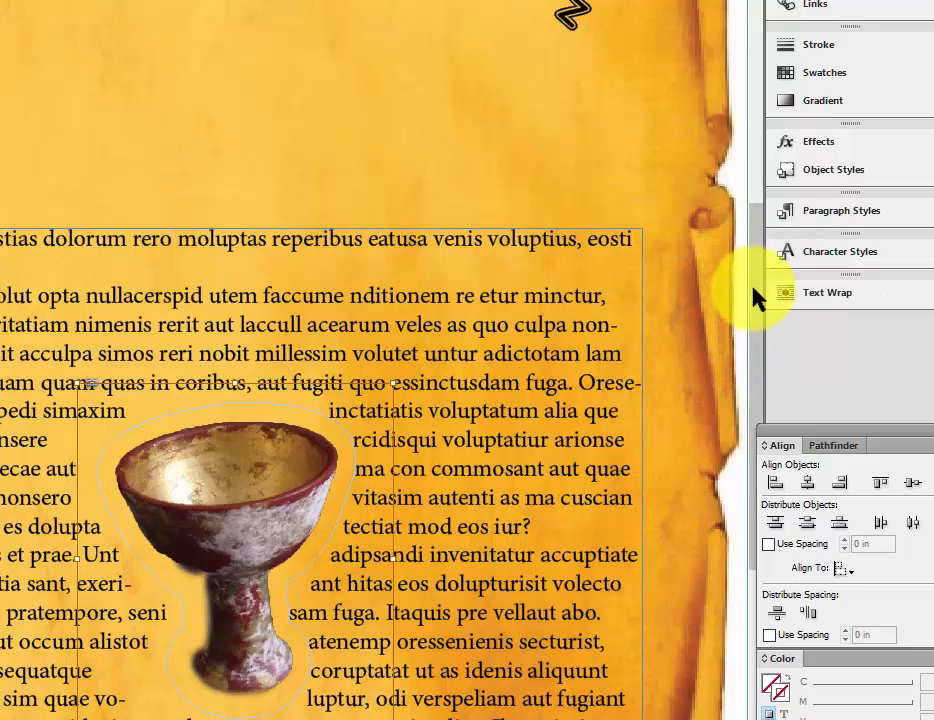
drag(755, 292, 741, 257)
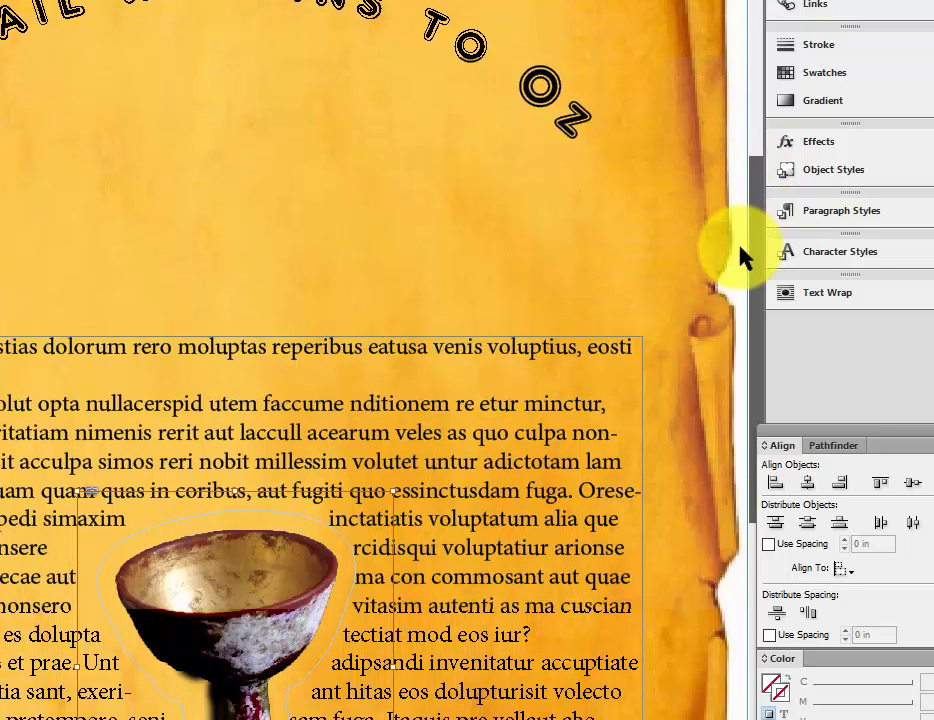